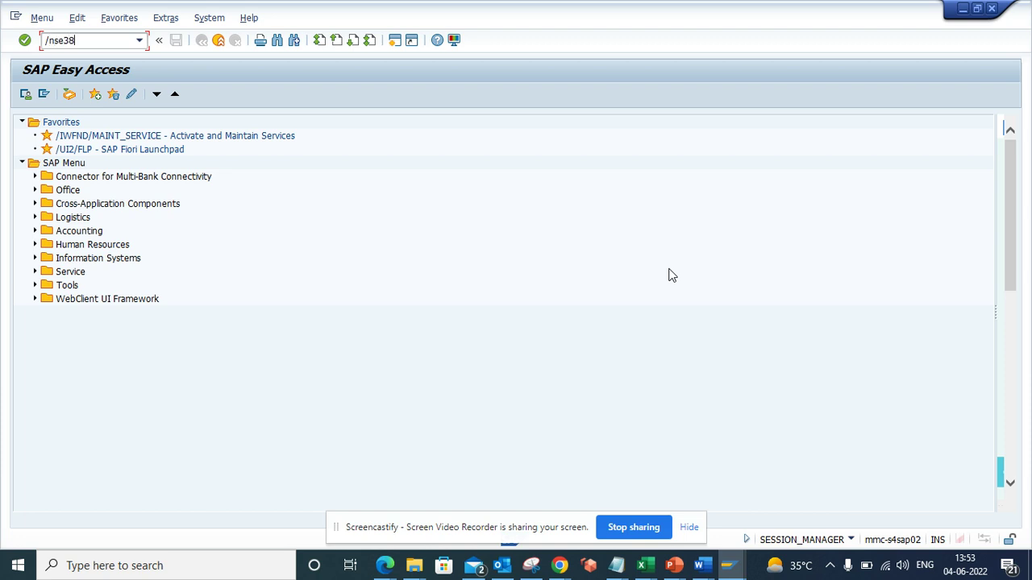
- Open the ABAP Editor (transaction SE38) and execute program RSWUWFML2 to reach its selection screen
key(Return)
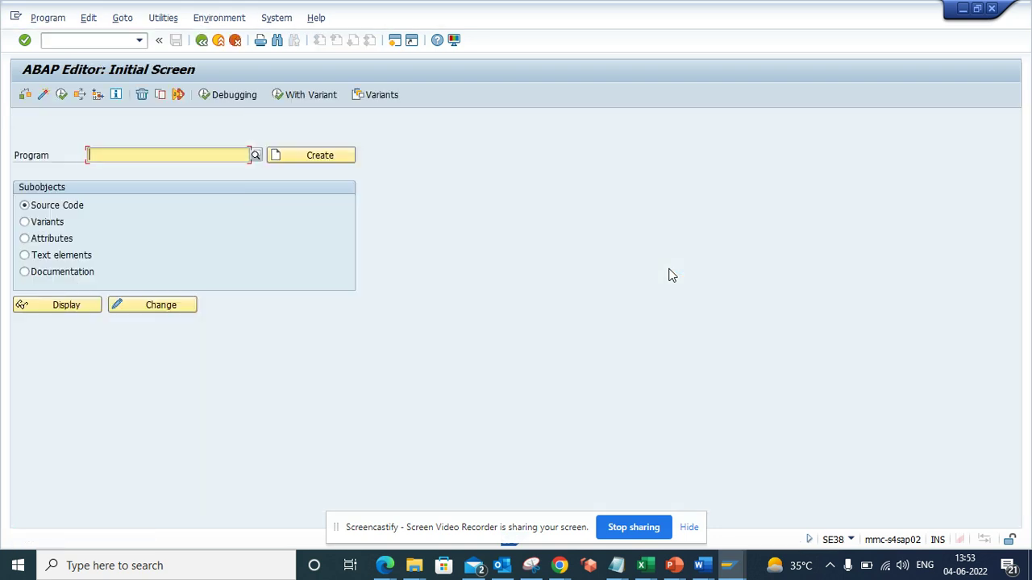
text(rswuwfml2)
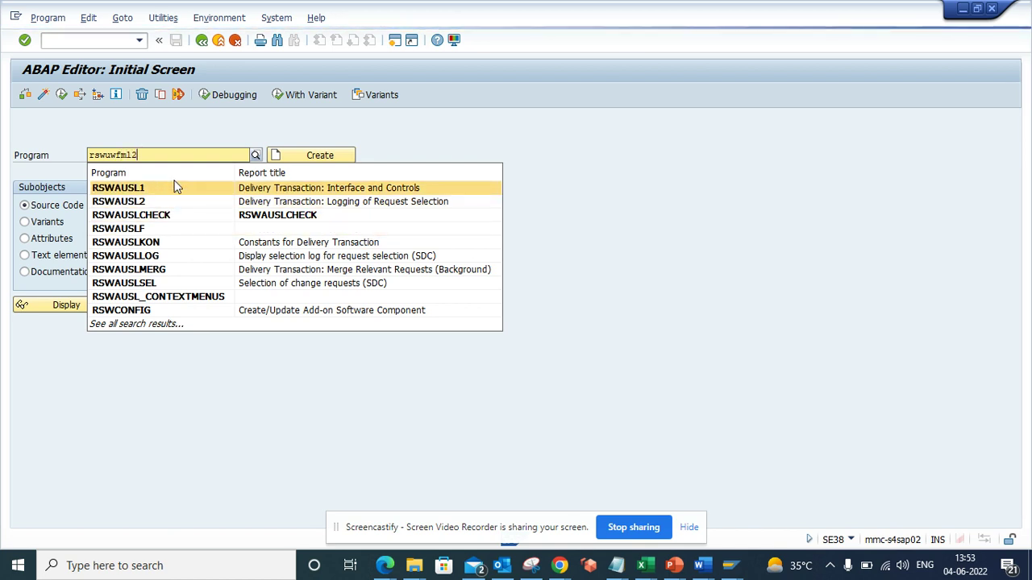
click(78, 95)
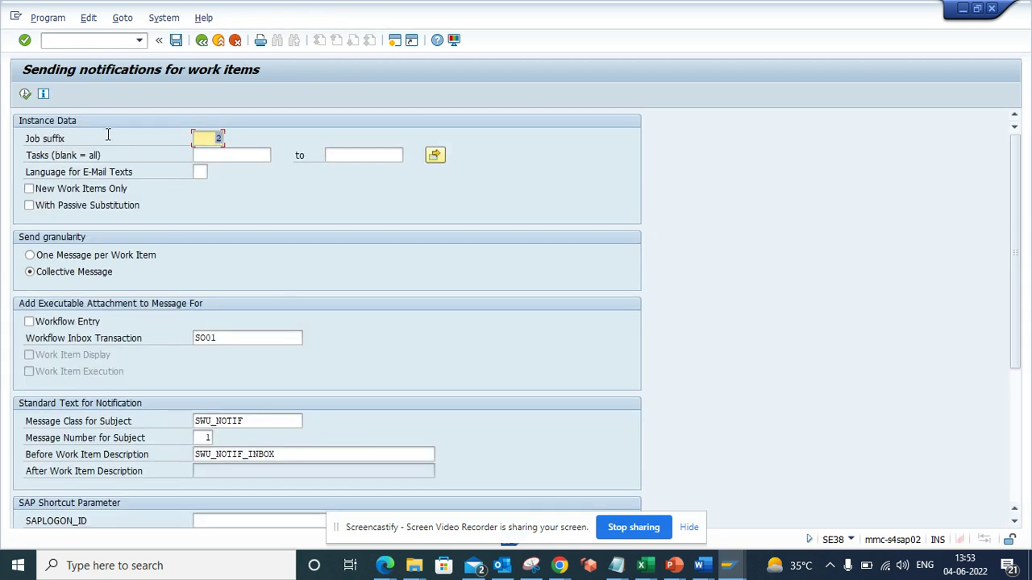
- Save the program's selection settings as a variant named TEST with the description "test"
click(177, 47)
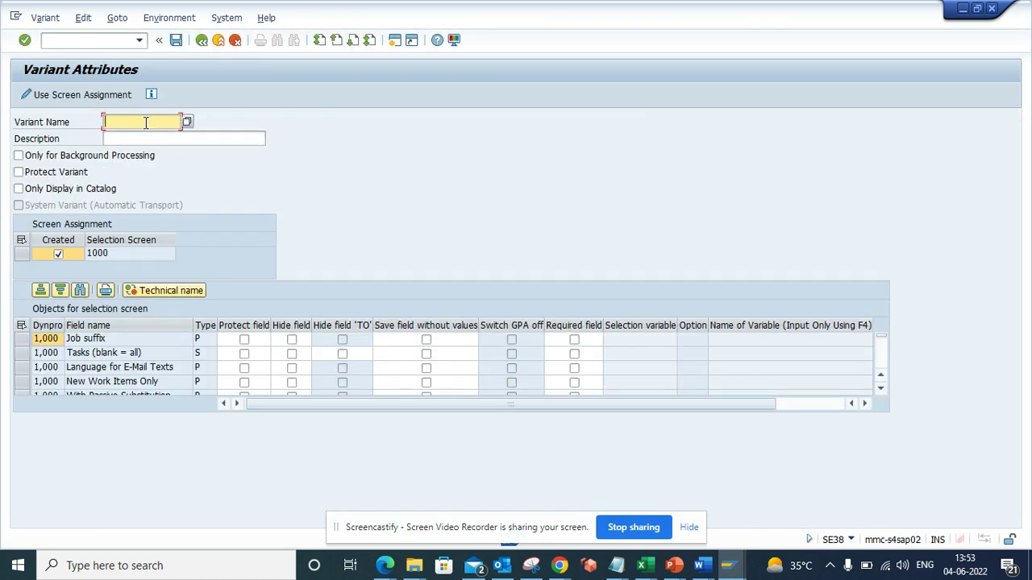
text(test)
key(Tab)
text(test)
click(175, 39)
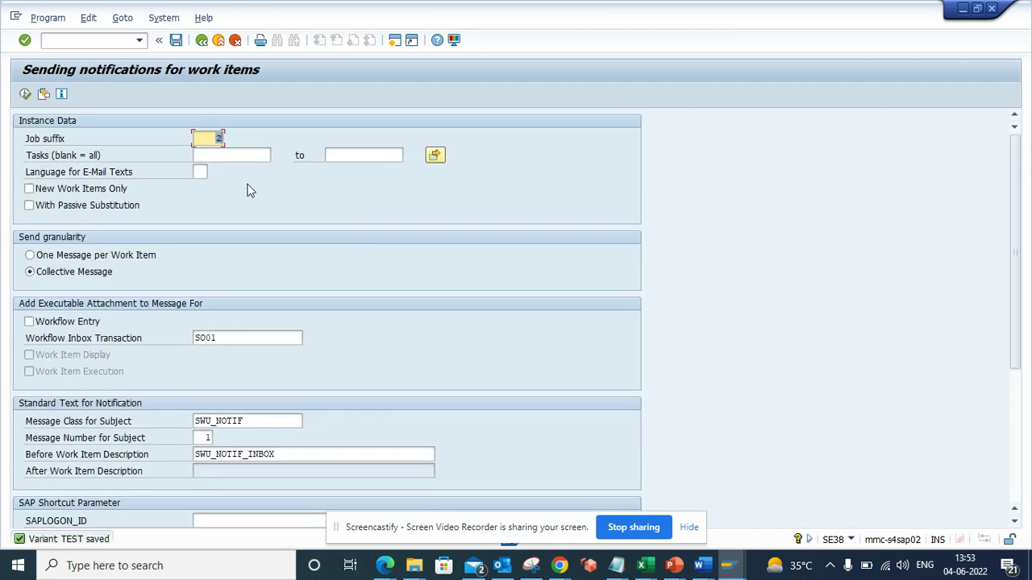
- Open transaction SM36 in a new session and name the background job EMAIL_JOB
click(396, 42)
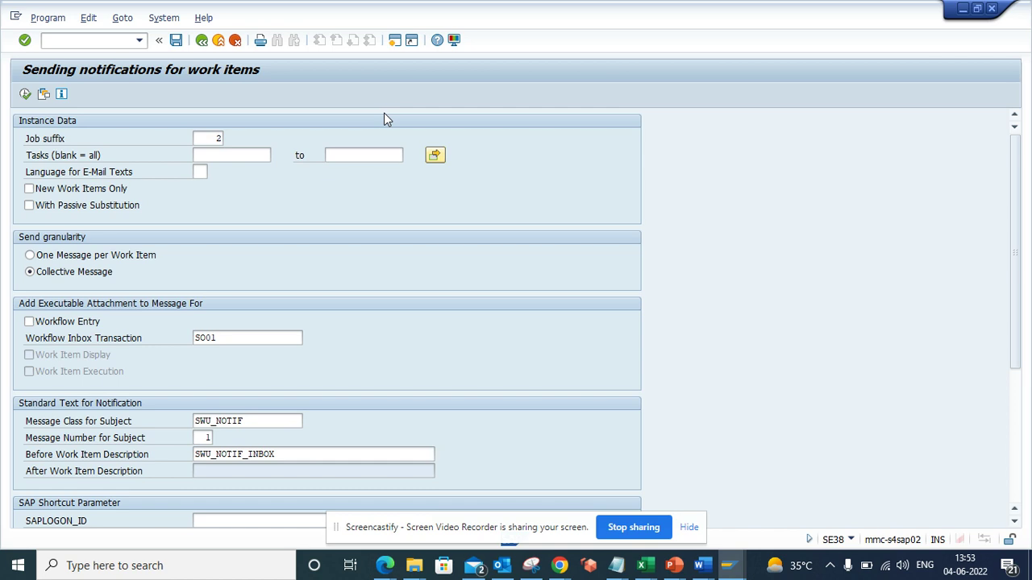
text(sm36)
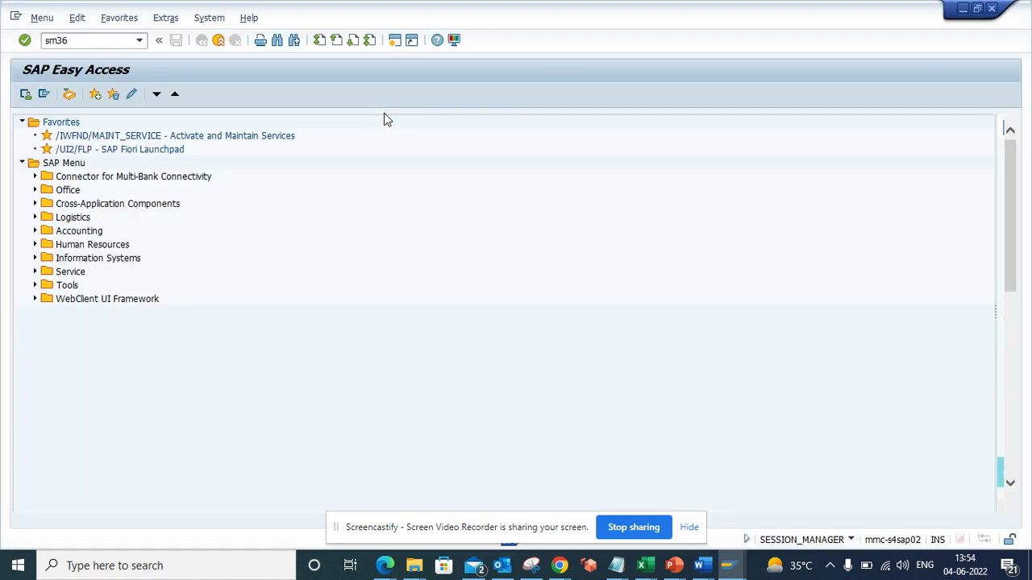
key(Return)
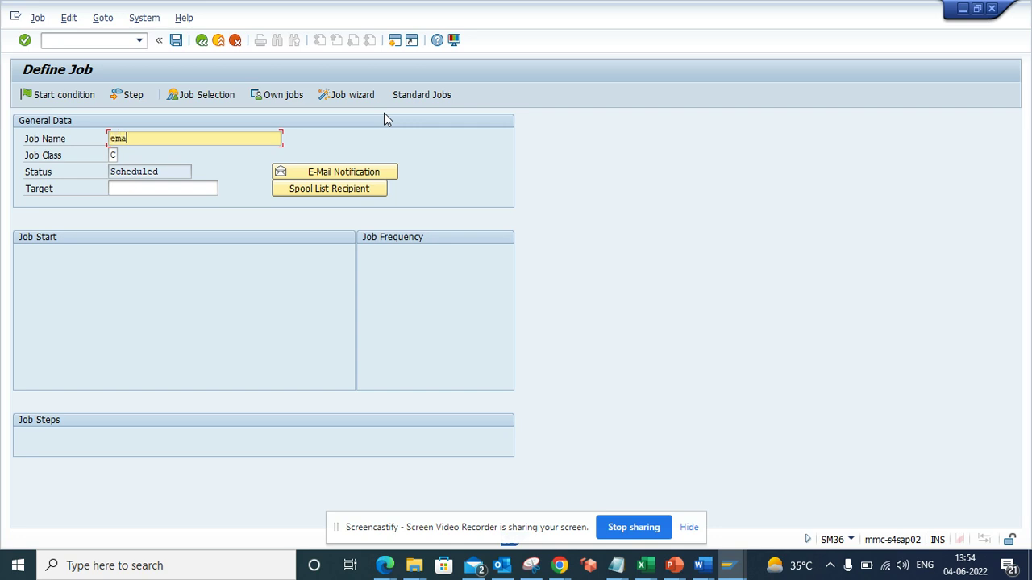
text(email_job)
- Add a job step that runs program RSWUWFML2 with variant TEST under user SAP_WFRT, check and save it, and return to the job definition
click(138, 95)
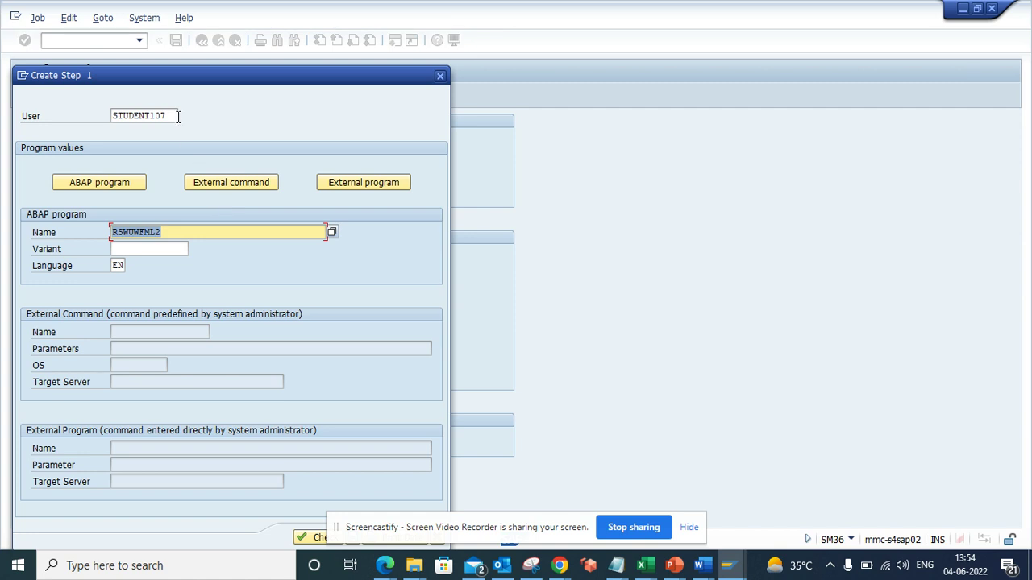
drag(172, 115, 112, 118)
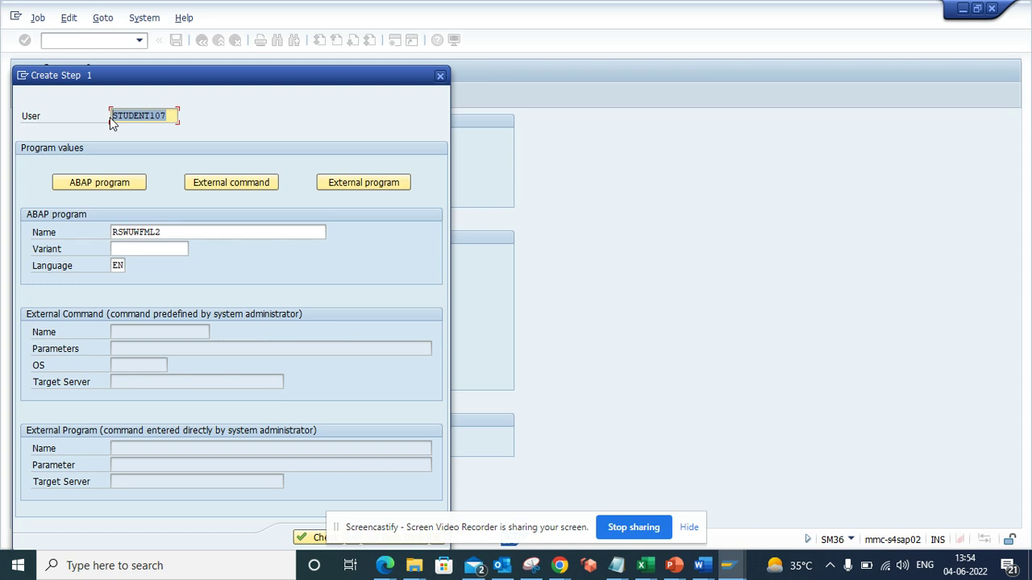
text(sap_wfrt)
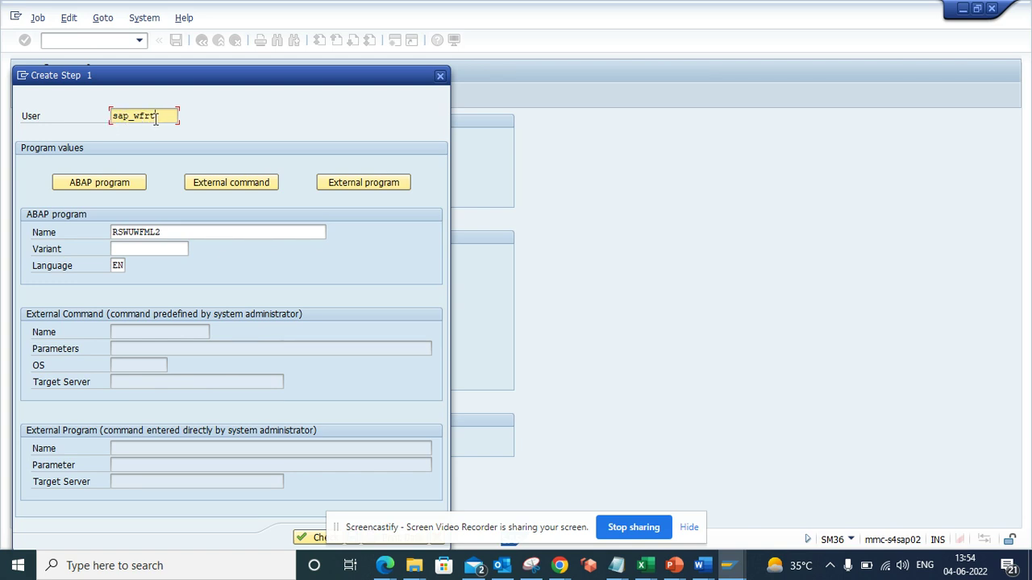
click(147, 251)
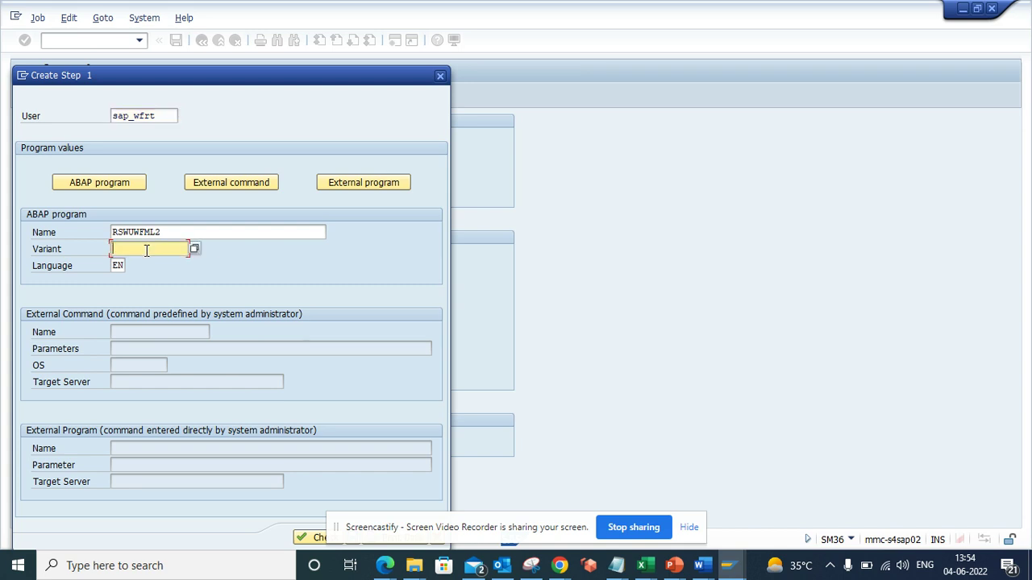
click(193, 248)
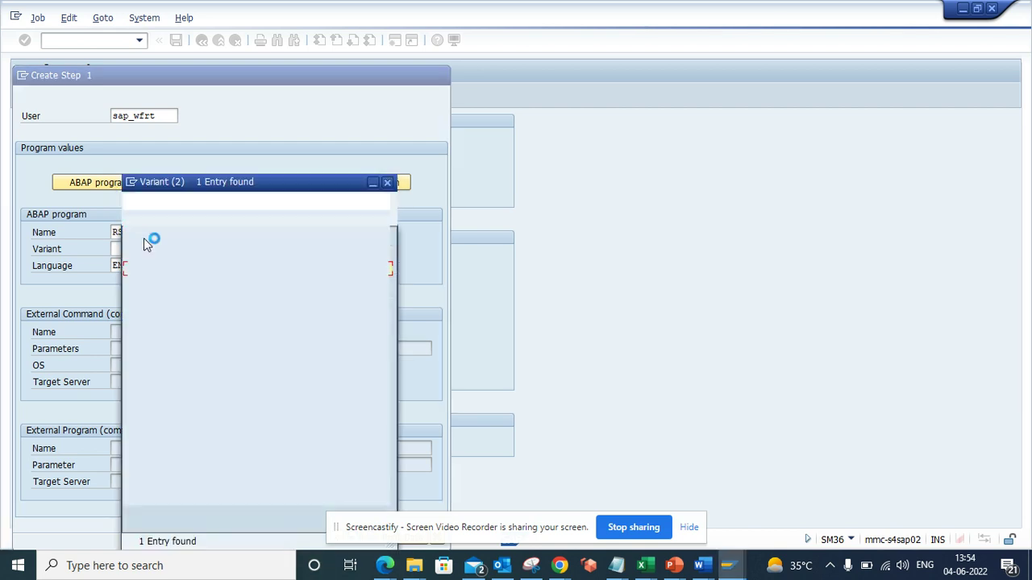
double_click(143, 270)
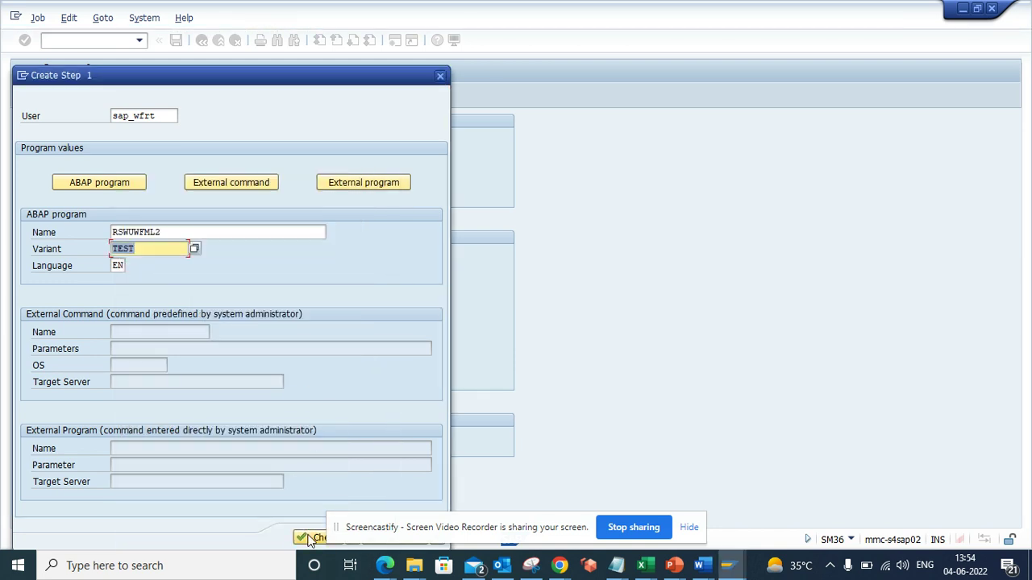
click(310, 538)
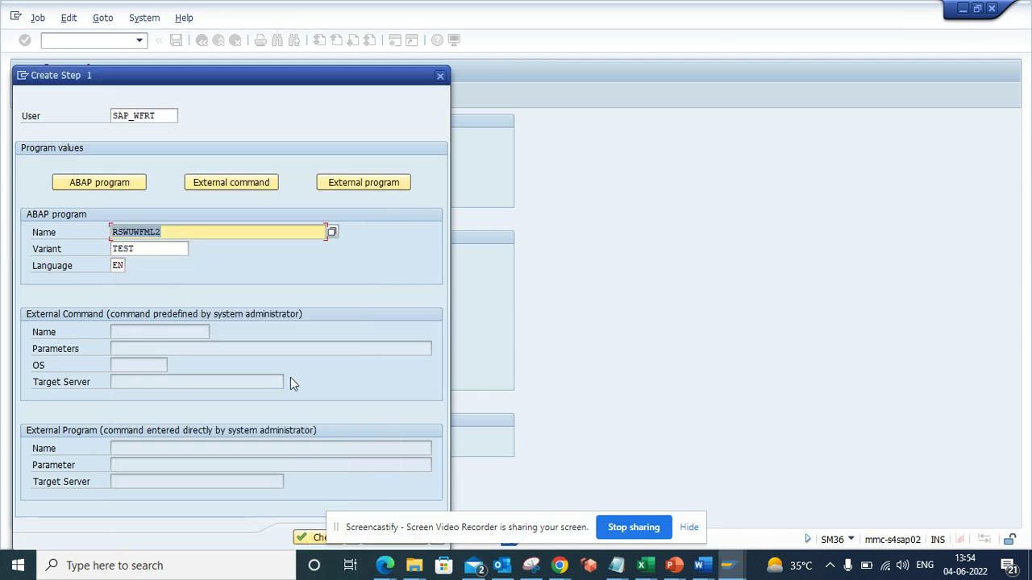
drag(367, 85, 367, 17)
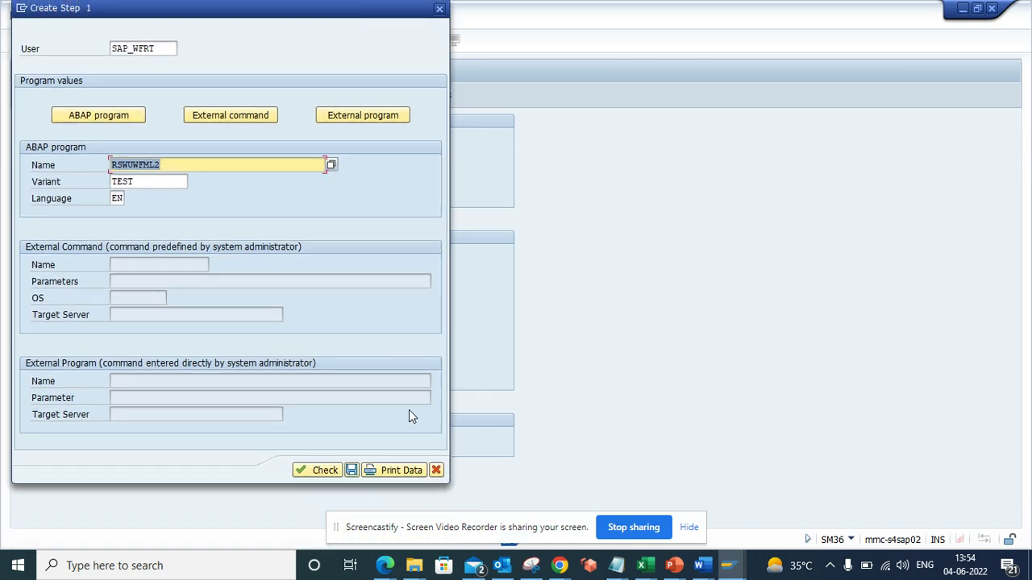
click(353, 471)
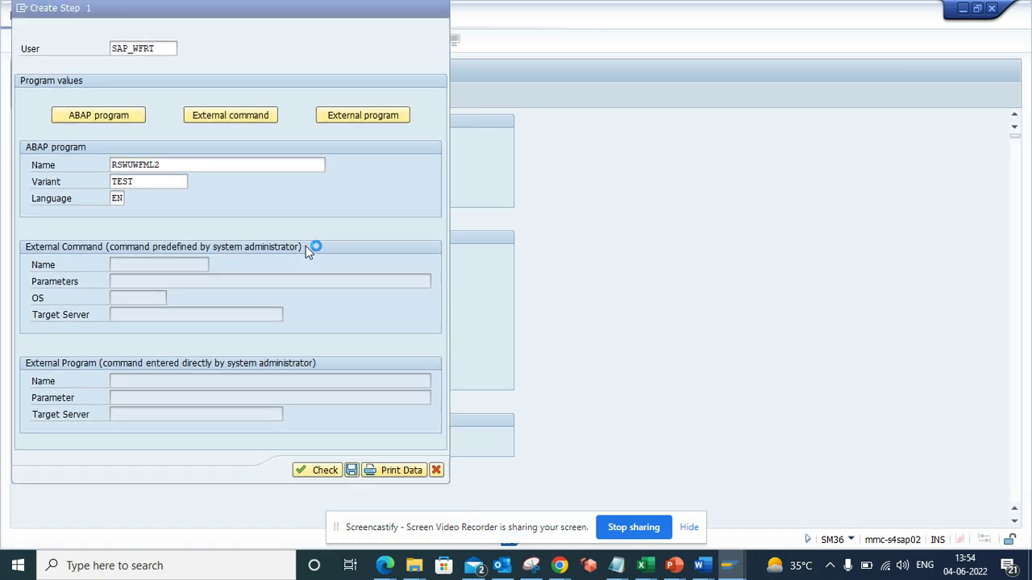
click(201, 40)
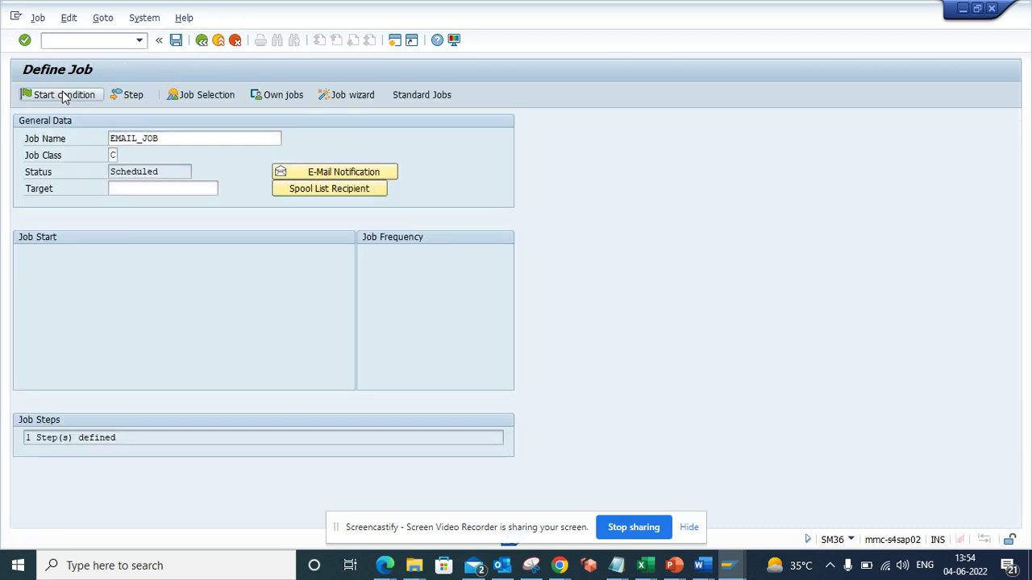
- Schedule EMAIL_JOB to start immediately and repeat every 3 minutes, and save the job
click(71, 94)
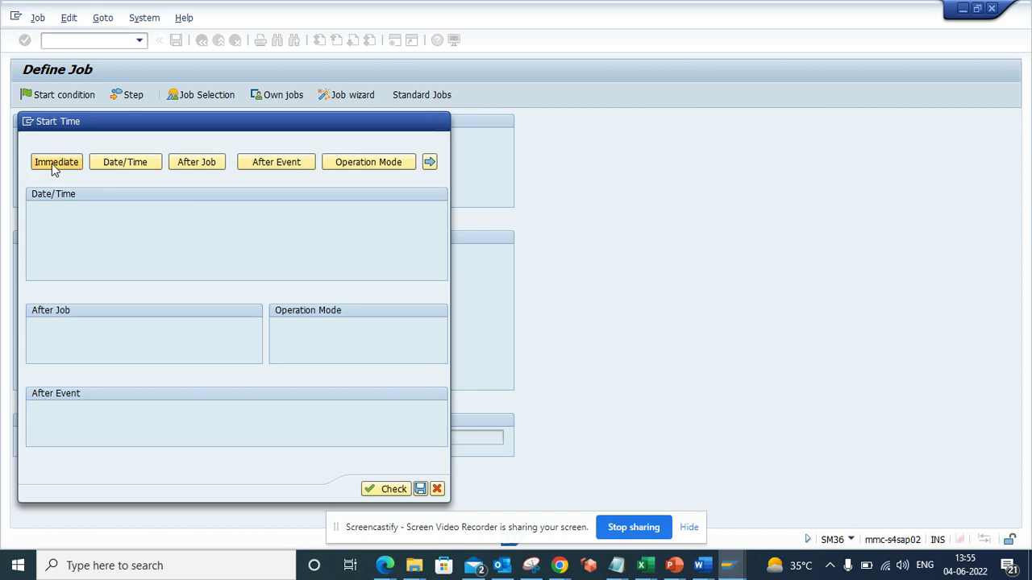
click(54, 166)
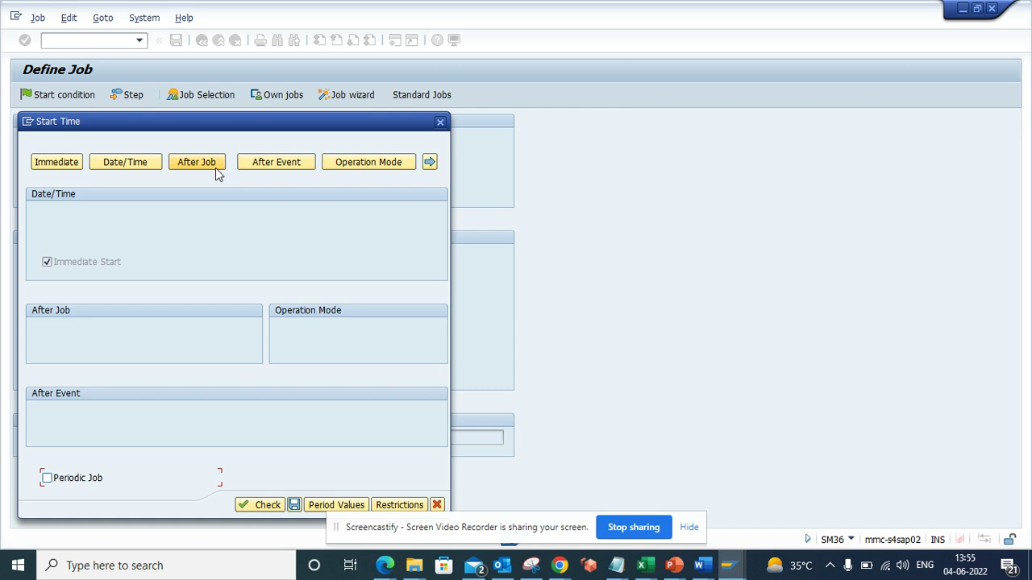
click(319, 506)
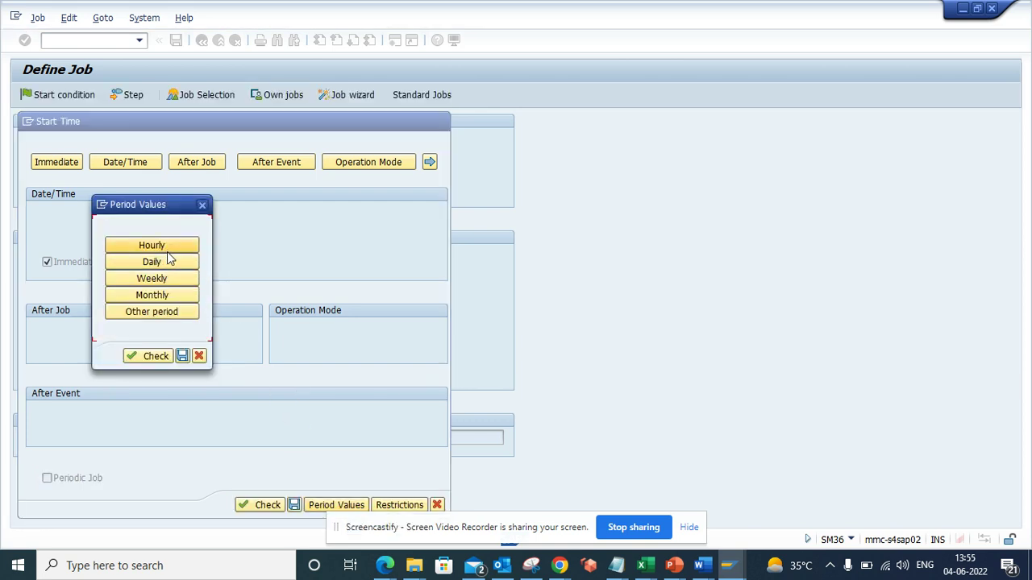
click(165, 315)
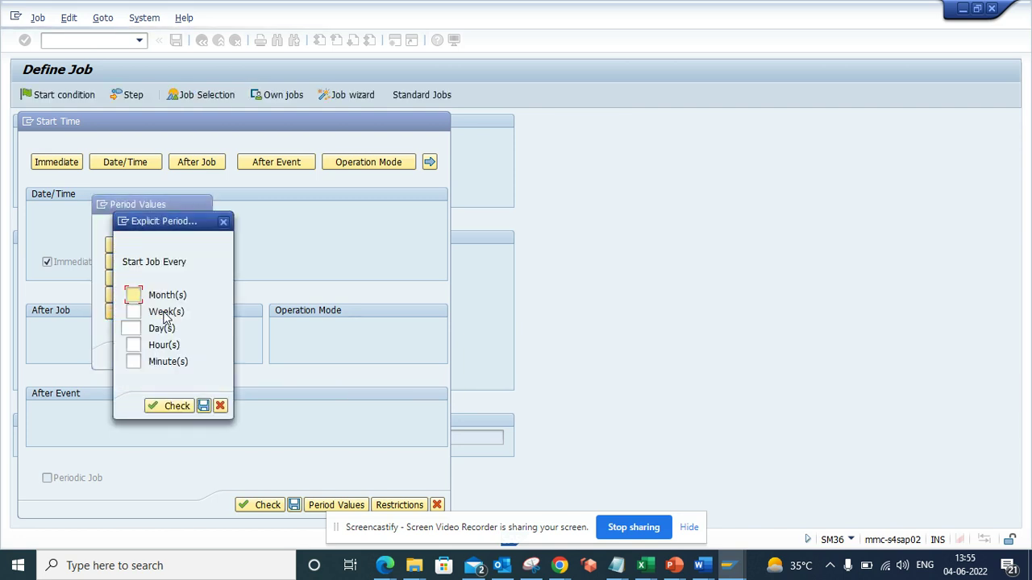
click(134, 360)
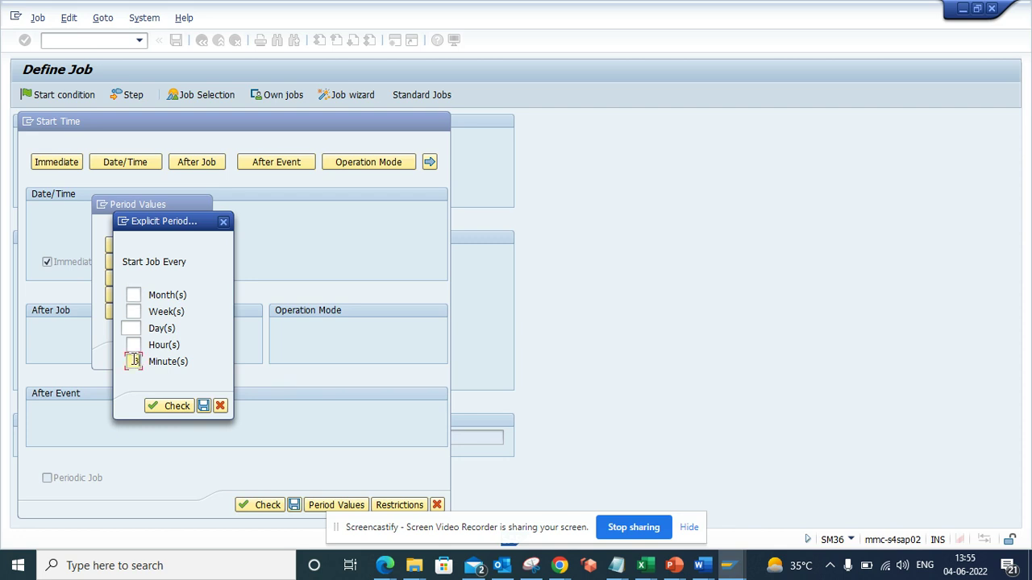
click(204, 406)
click(182, 356)
click(295, 505)
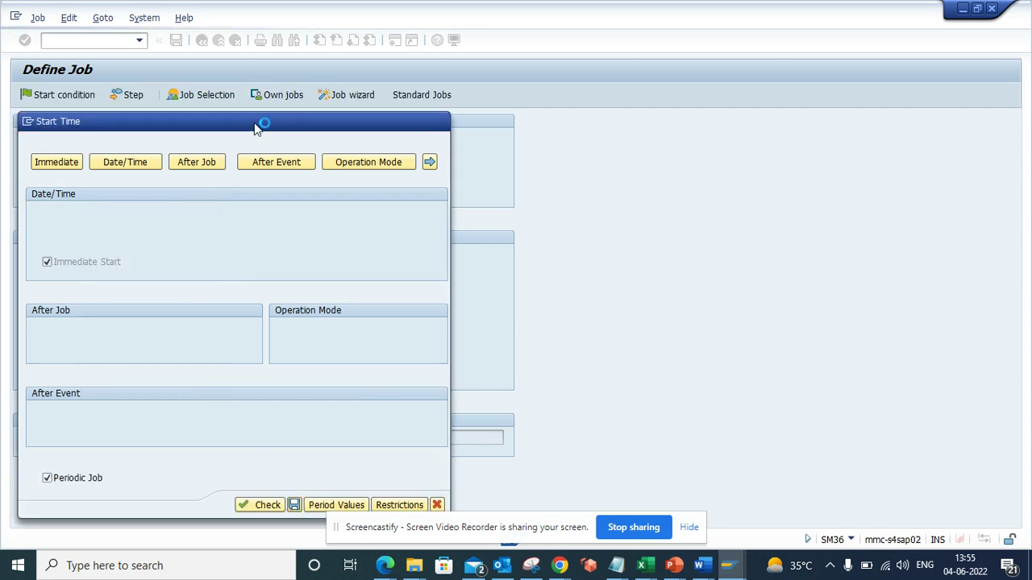
click(177, 42)
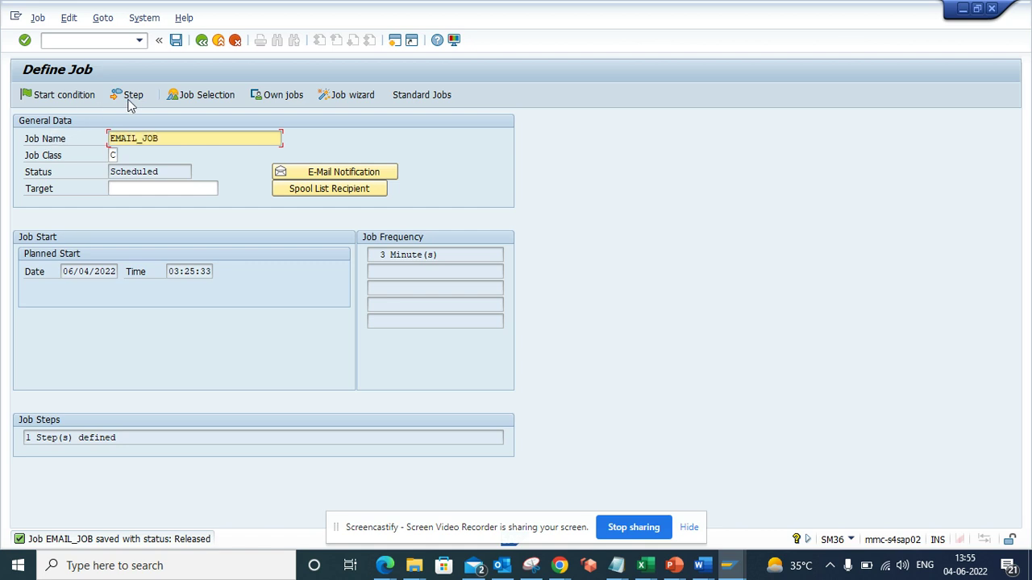
- List the background jobs named EMAIL_JOB for all users (*) through the job selection
click(173, 95)
click(29, 189)
click(164, 123)
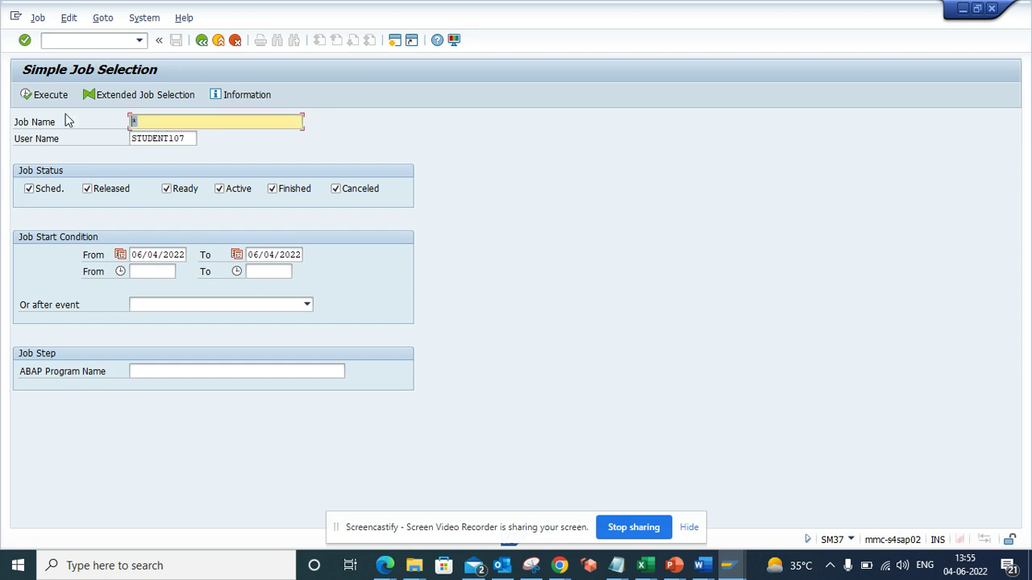
text(EMAIL_JOB)
key(Tab)
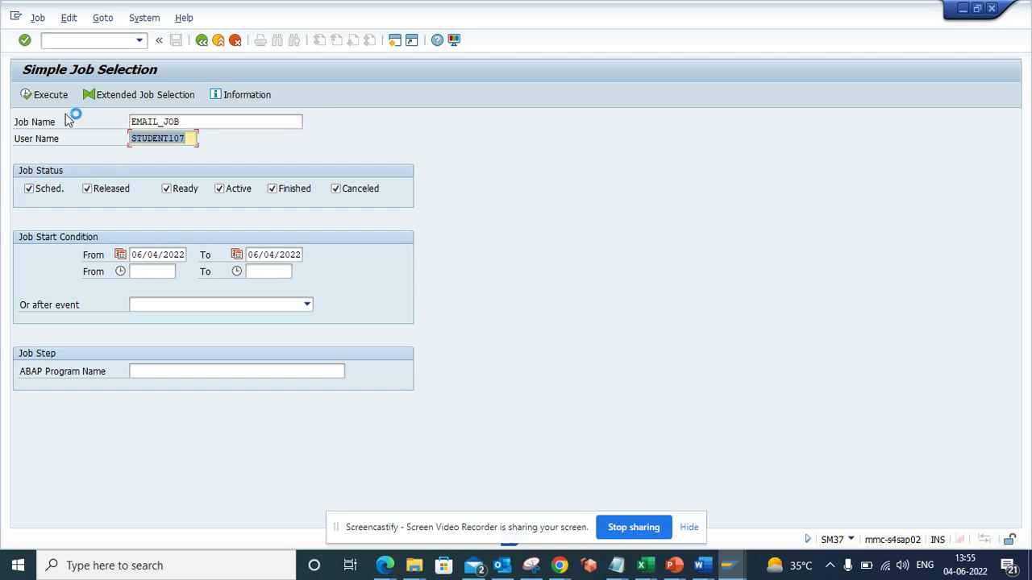
key(BackSpace)
text(*)
click(45, 97)
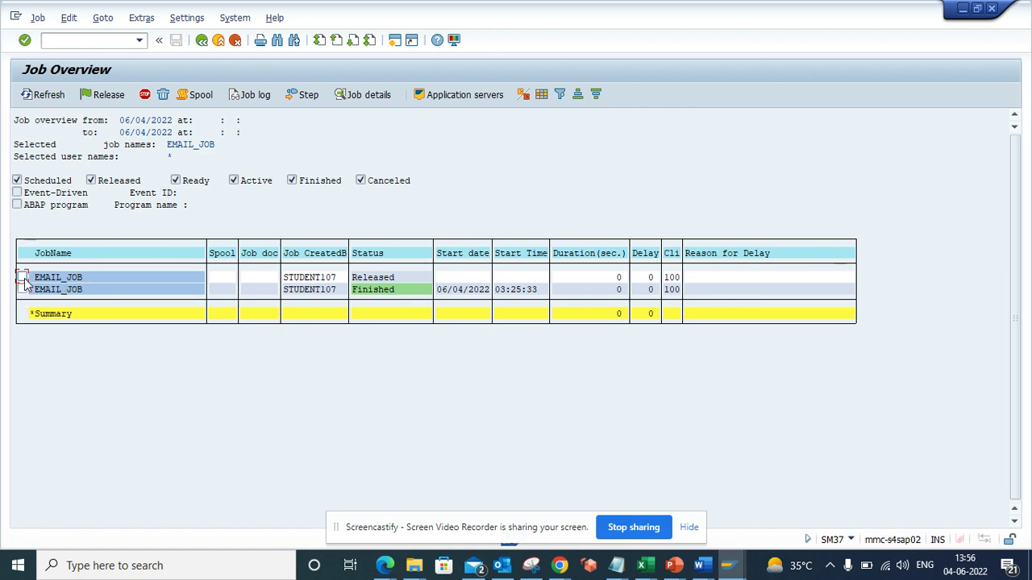
- Delete the EMAIL_JOB entry with status Released from the job overview and confirm the deletion
click(38, 18)
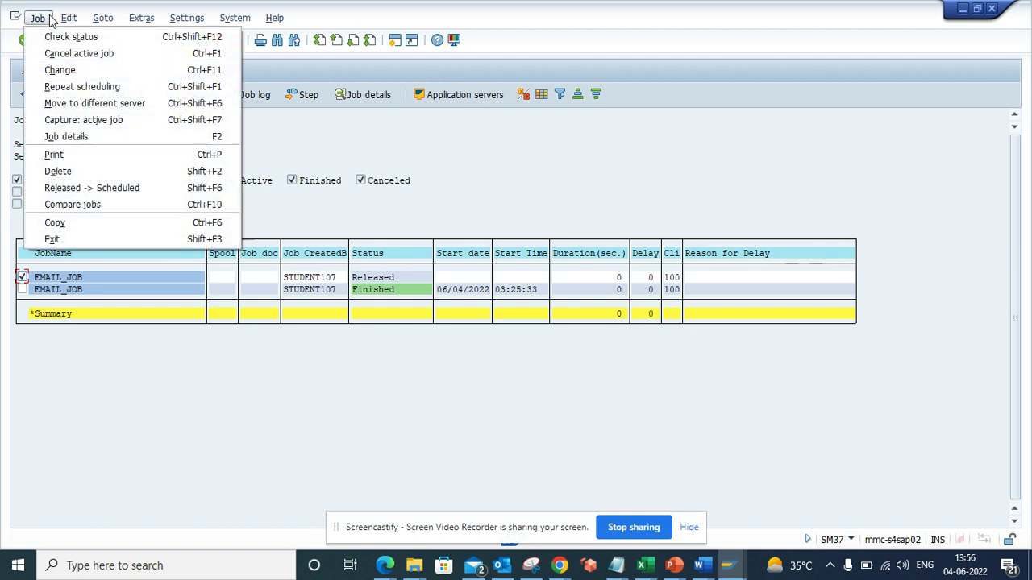
click(89, 171)
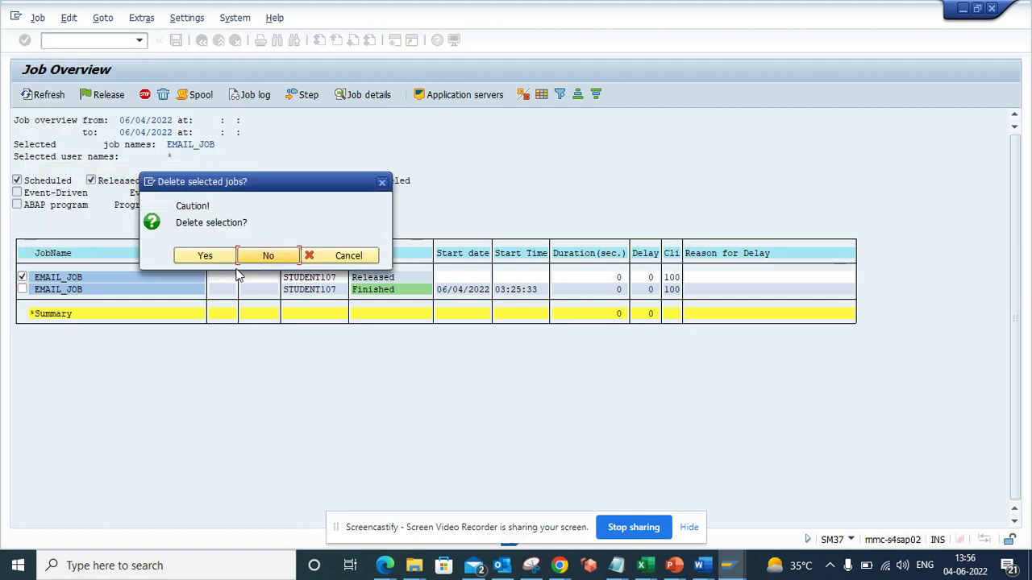
click(206, 255)
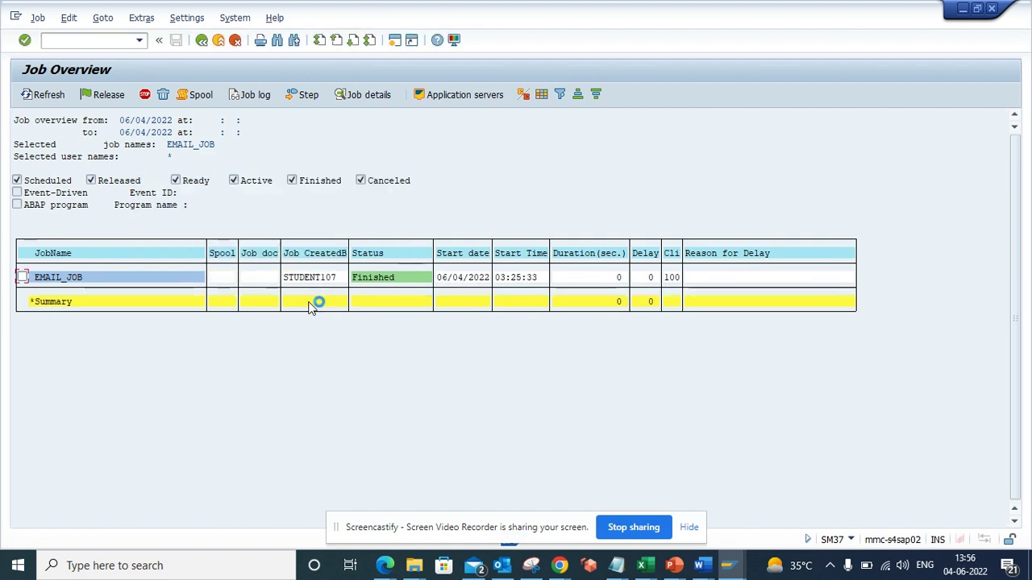